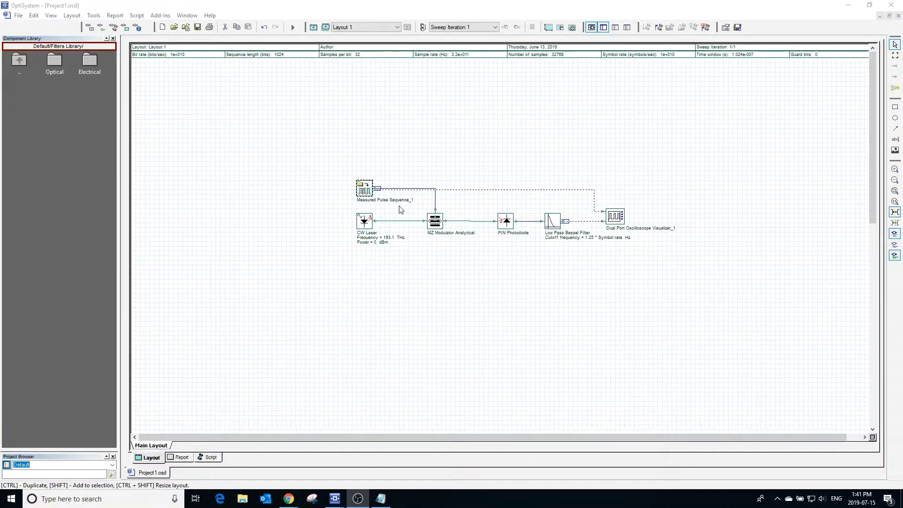
- Set Measured Pulse Sequence_1's Filename to pulse.dat and bring pulse.dat up in Notepad
double_click(371, 191)
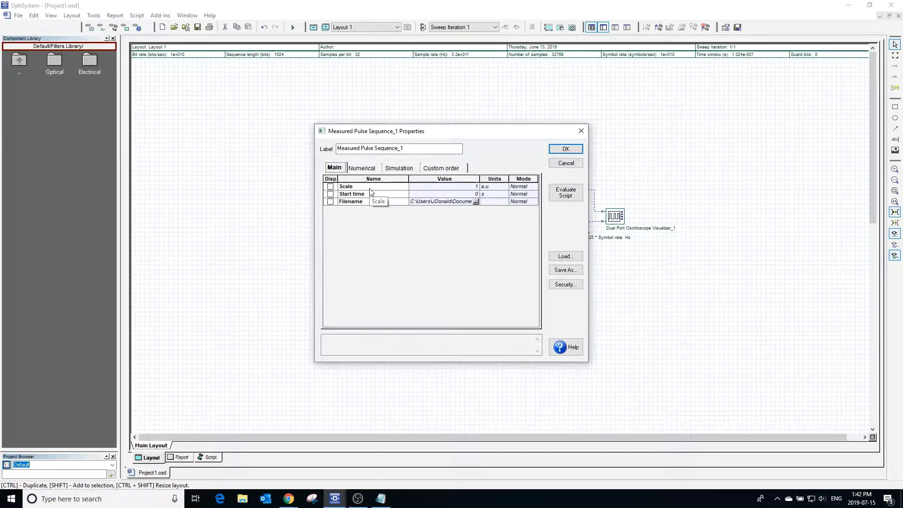
left_click(475, 203)
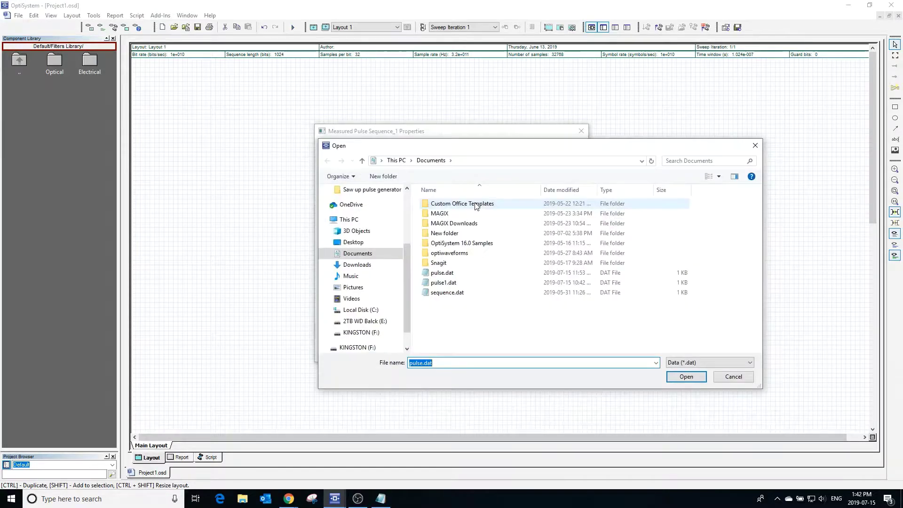
left_click(461, 275)
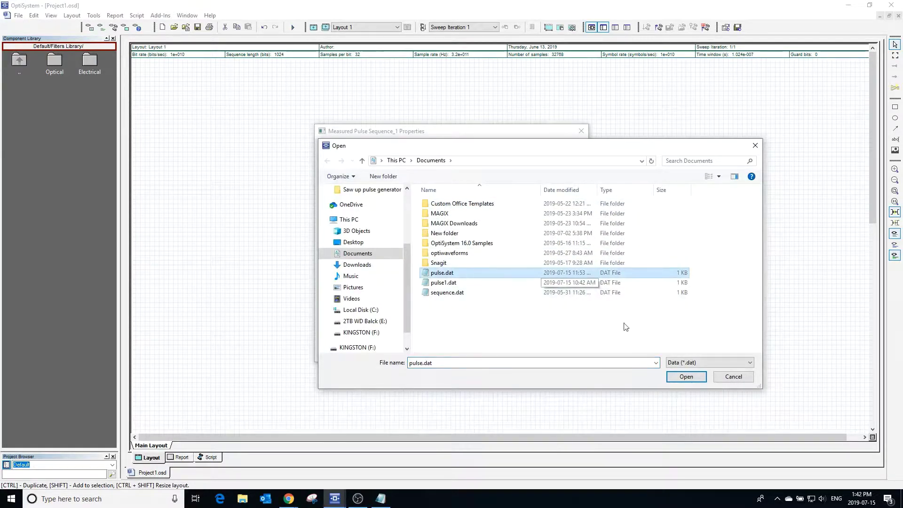
left_click(675, 380)
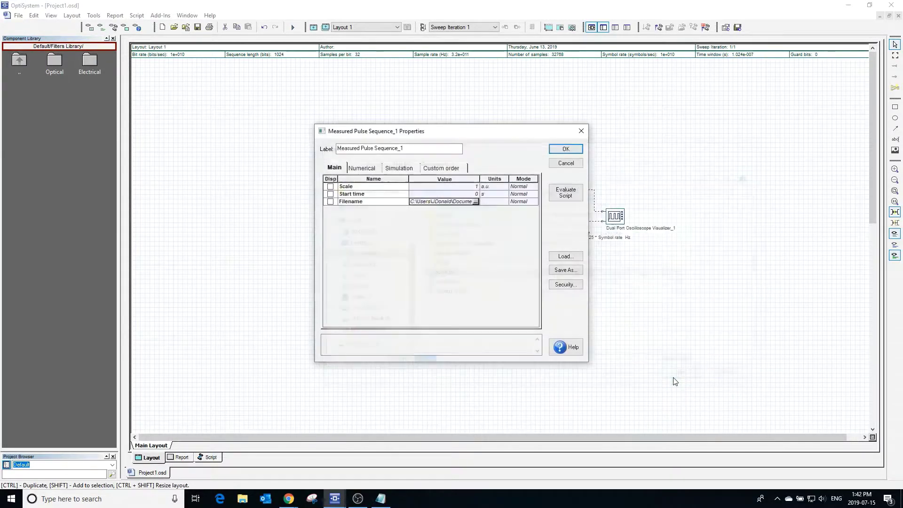
left_click(565, 150)
left_click(381, 499)
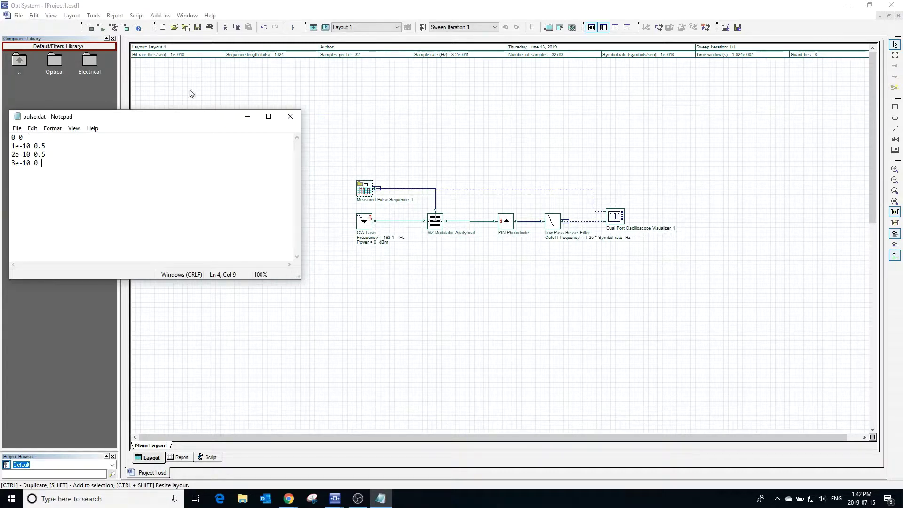
- Run the simulation and view the single pulse on the oscilloscope
left_click(293, 27)
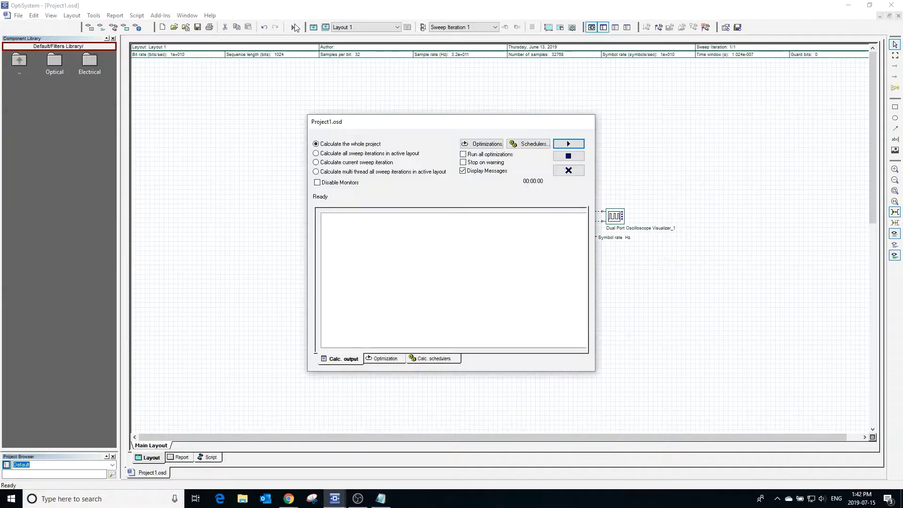
left_click(569, 143)
left_click(569, 170)
double_click(614, 215)
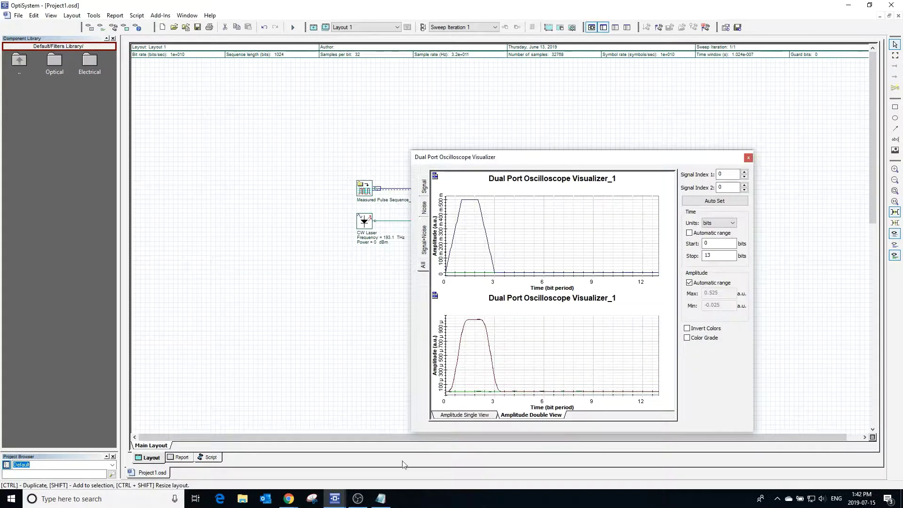
- Paste rows 4e-10 through 12e-10 into pulse.dat, save it, and minimize Notepad
left_click(381, 498)
left_click_drag(198, 125, 259, 213)
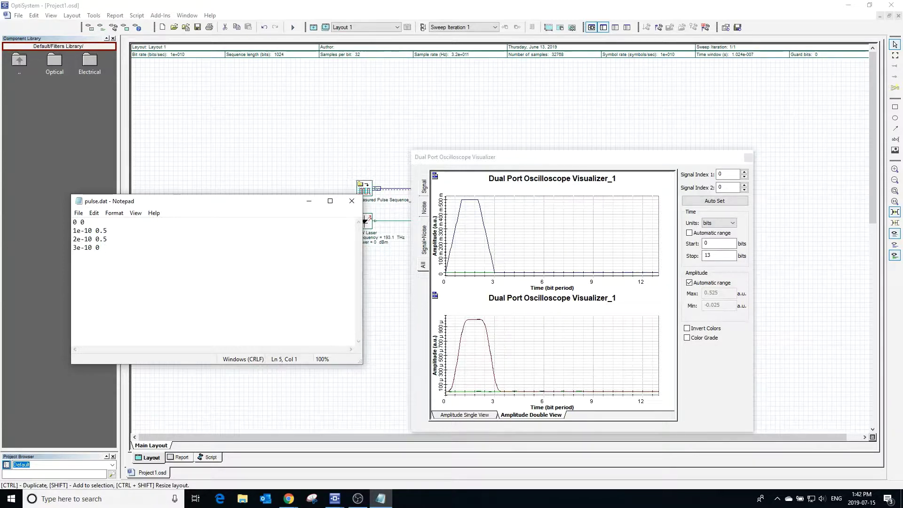
type("4e-10 0 5e-10 0.5 6e-10 0.5 7e-10 0 8e-10 0 9e-10 0.5 10e-10 0.5 11e-10 0 12e-10 0")
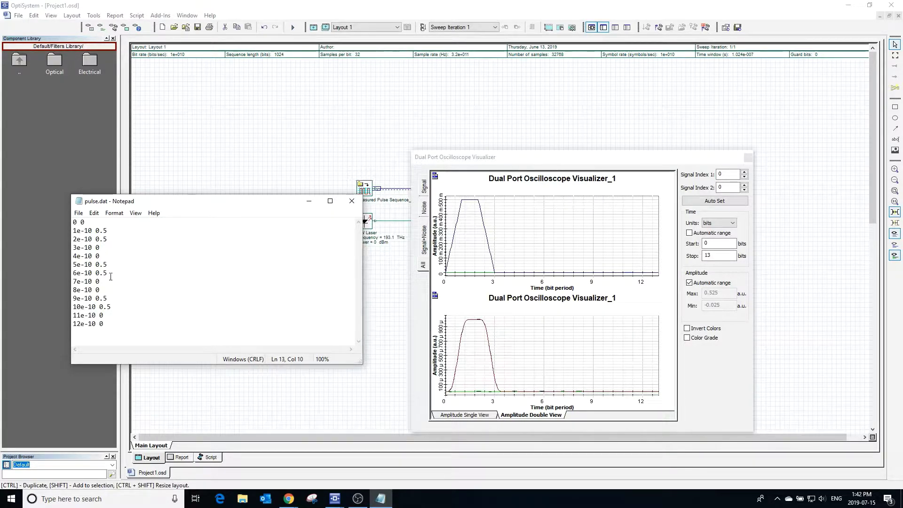
left_click(78, 213)
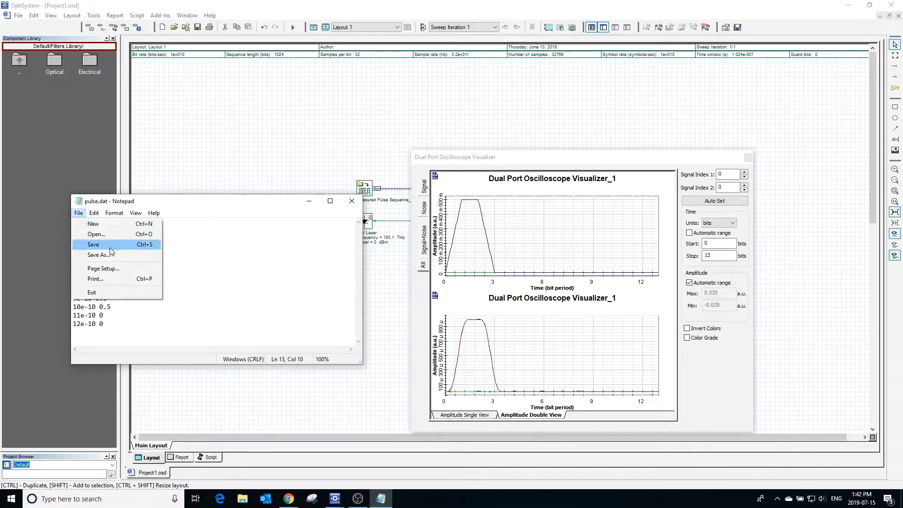
left_click(111, 247)
left_click(317, 203)
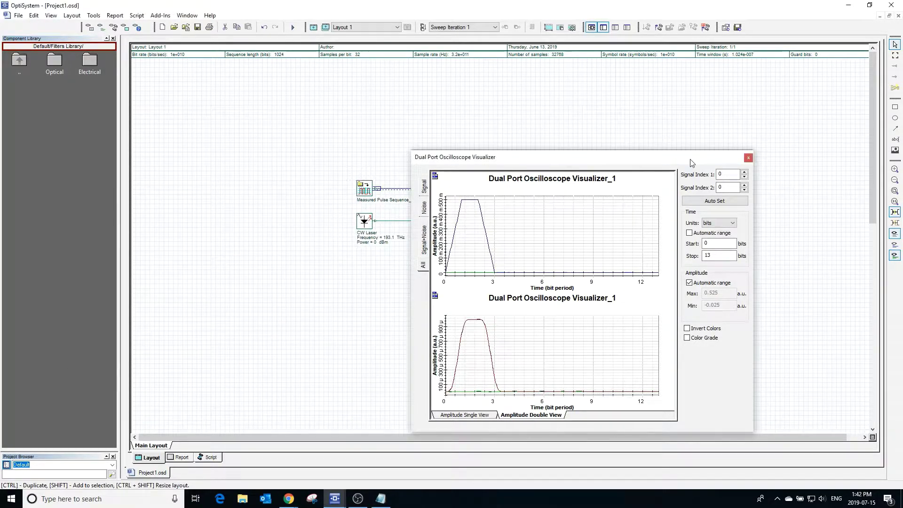
- Reload the edited pulse.dat into Measured Pulse Sequence_1
left_click(748, 159)
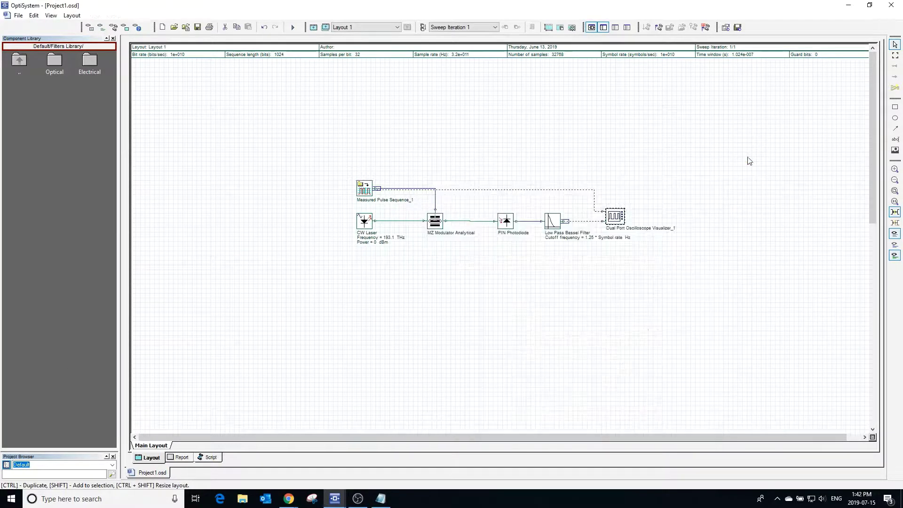
double_click(369, 194)
left_click(476, 201)
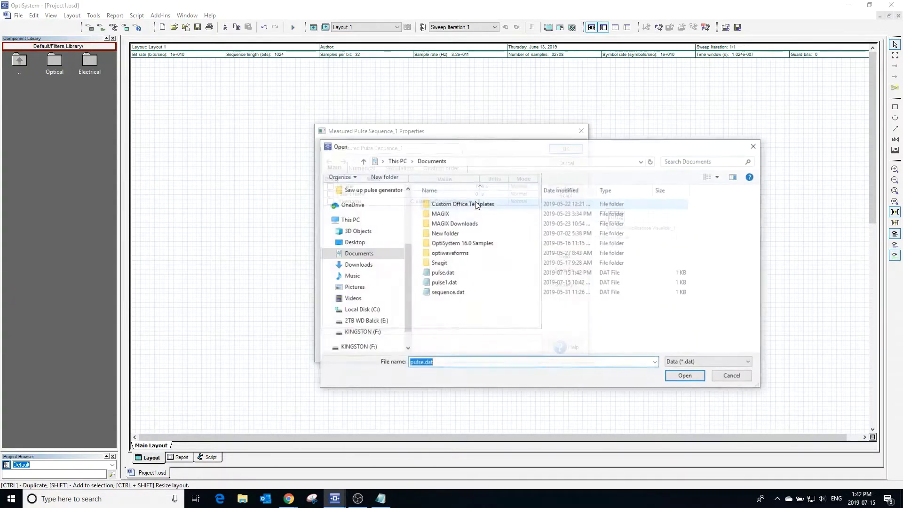
left_click(447, 273)
double_click(447, 273)
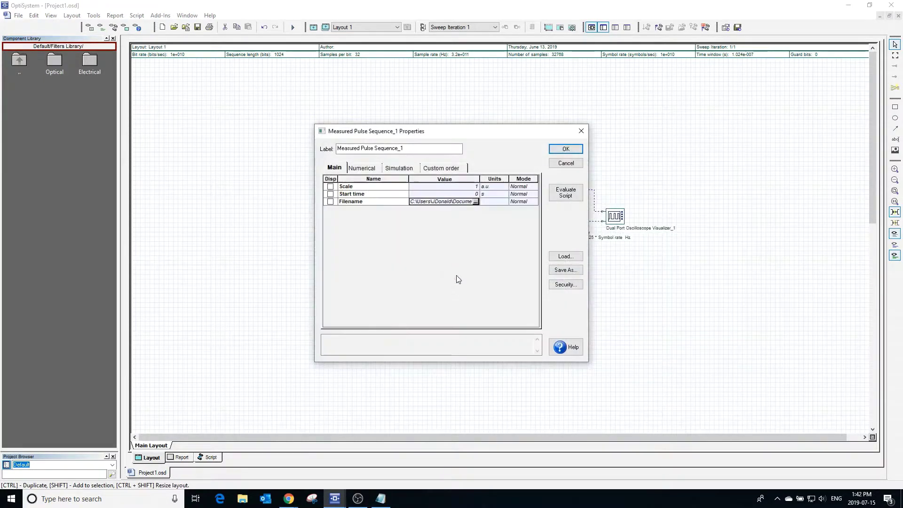
left_click(567, 152)
- Rerun the simulation and check the three pulses on the oscilloscope
left_click(293, 27)
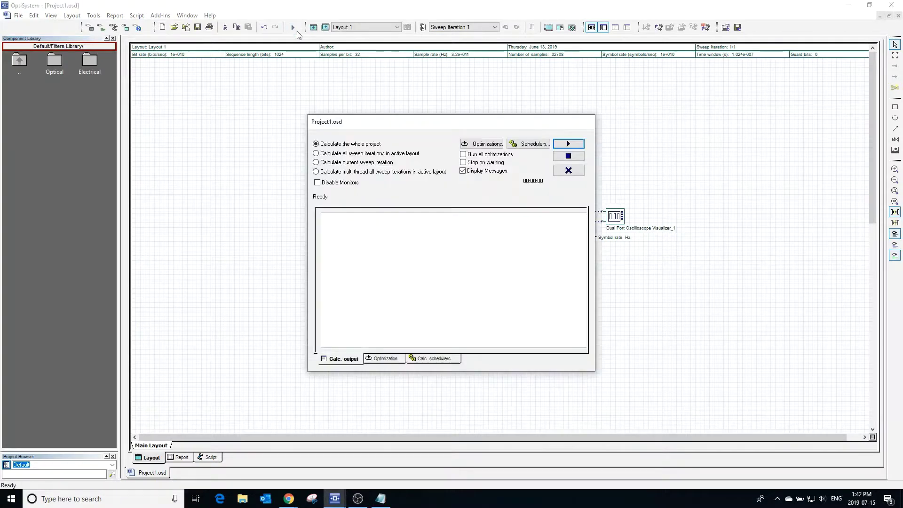
left_click(581, 146)
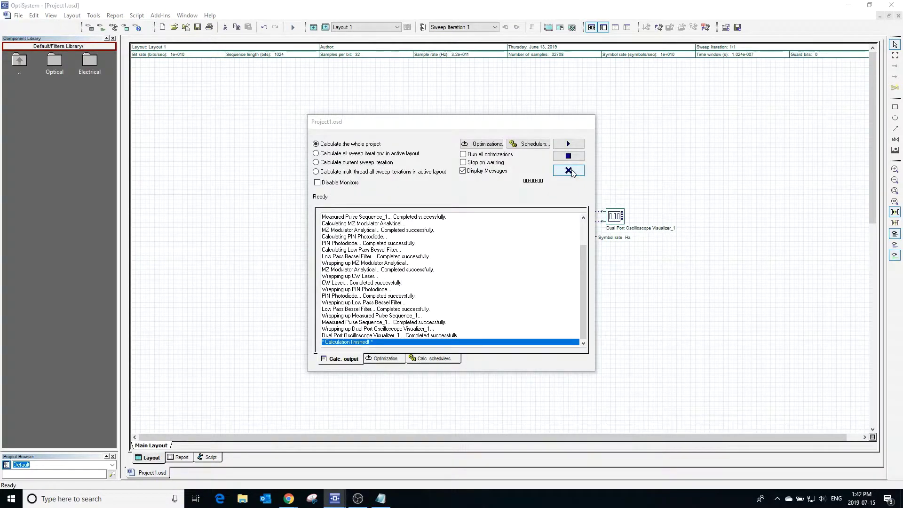
left_click(569, 171)
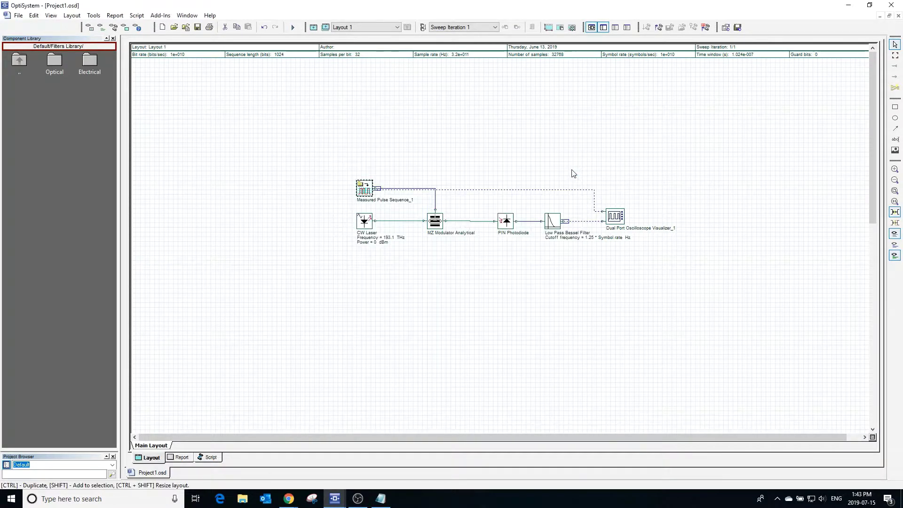
double_click(617, 217)
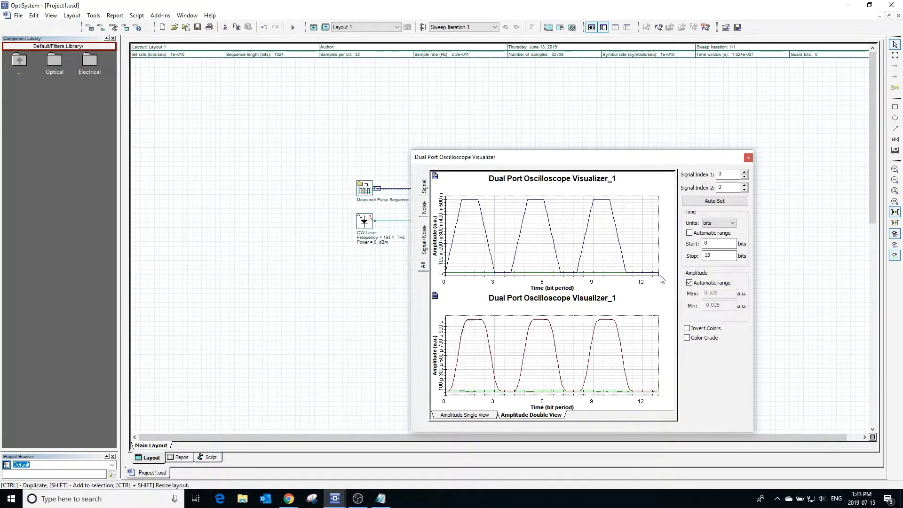
left_click(747, 157)
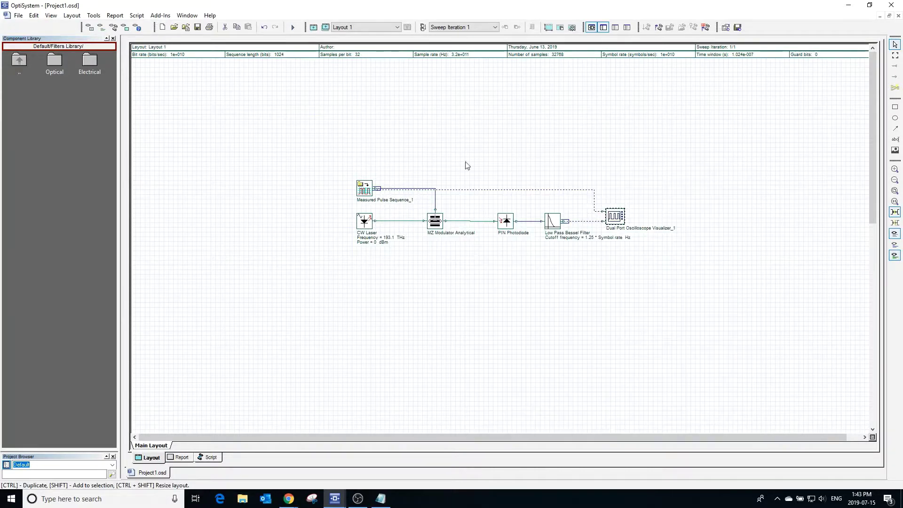
- Change Measured Pulse Sequence_1's Scale from 1 to 10
double_click(365, 200)
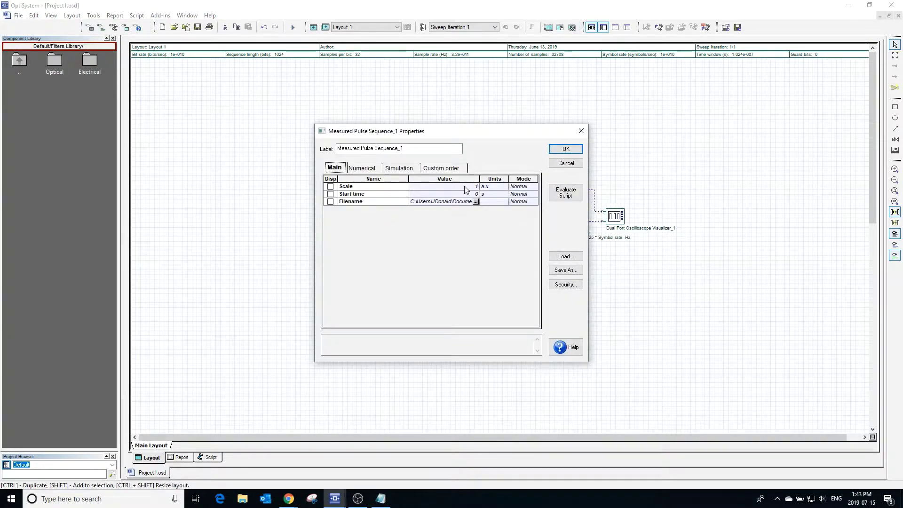
left_click(474, 186)
double_click(477, 186)
type("10")
left_click(567, 149)
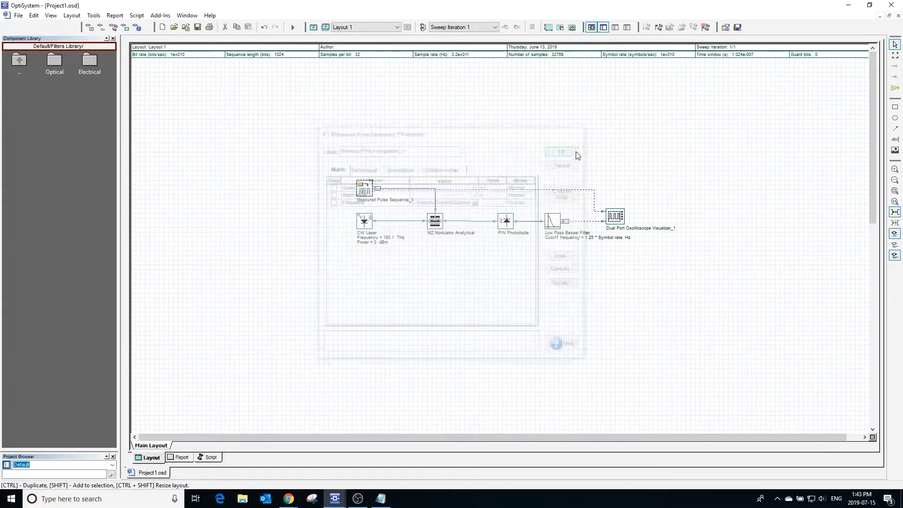
- Rerun the simulation and view the scaled pulses peaking at 5 a.u. on the oscilloscope
left_click(292, 26)
left_click(569, 143)
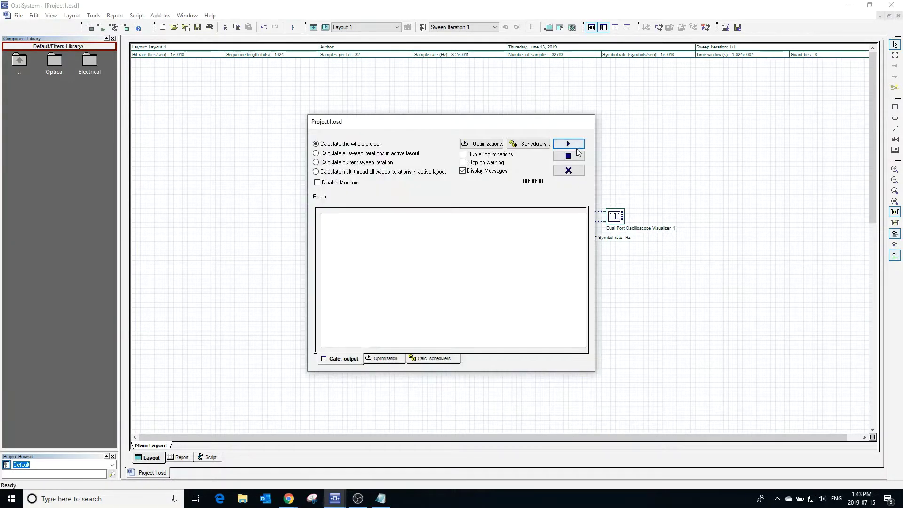
left_click(580, 168)
double_click(615, 216)
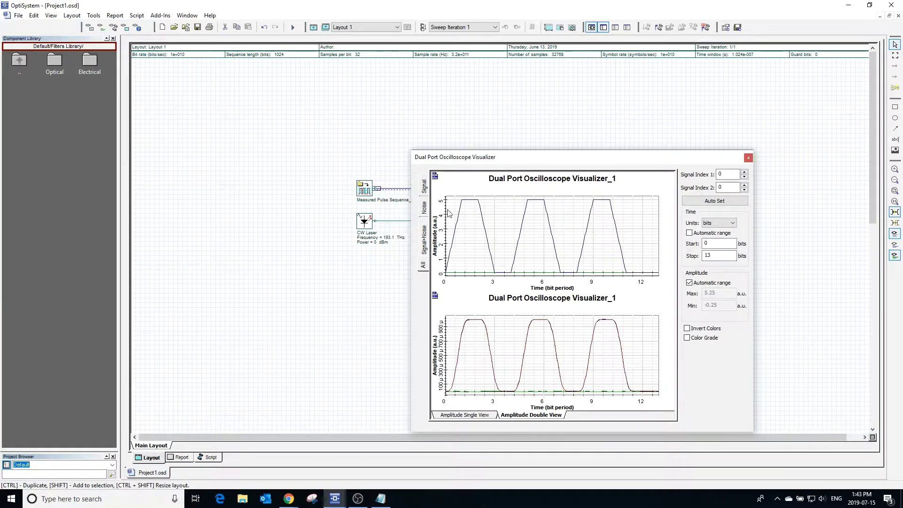
- Set Measured Pulse Sequence_1's Start time to 0.5e-009 s
left_click(749, 157)
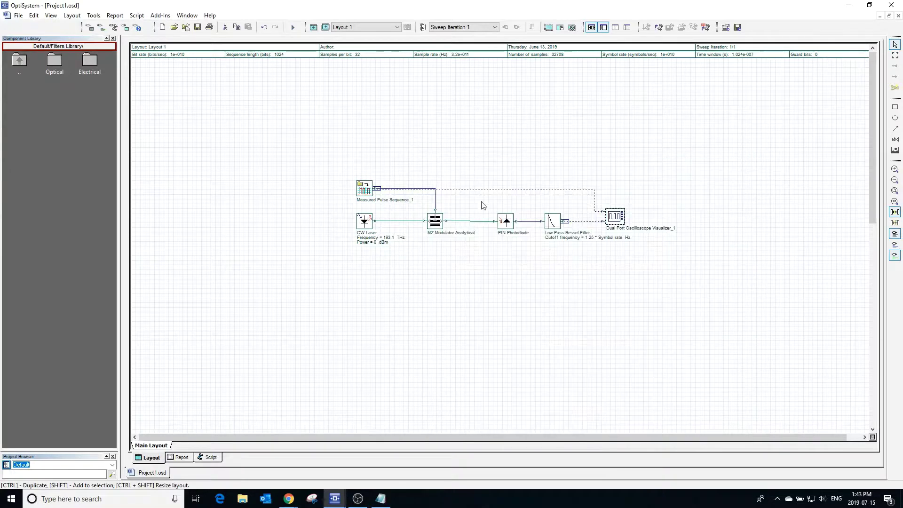
double_click(365, 188)
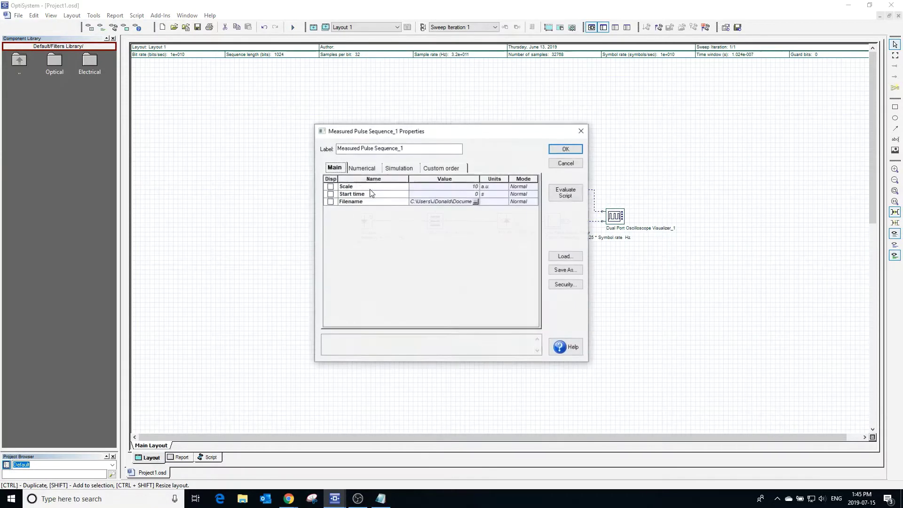
left_click(473, 194)
left_click(474, 194)
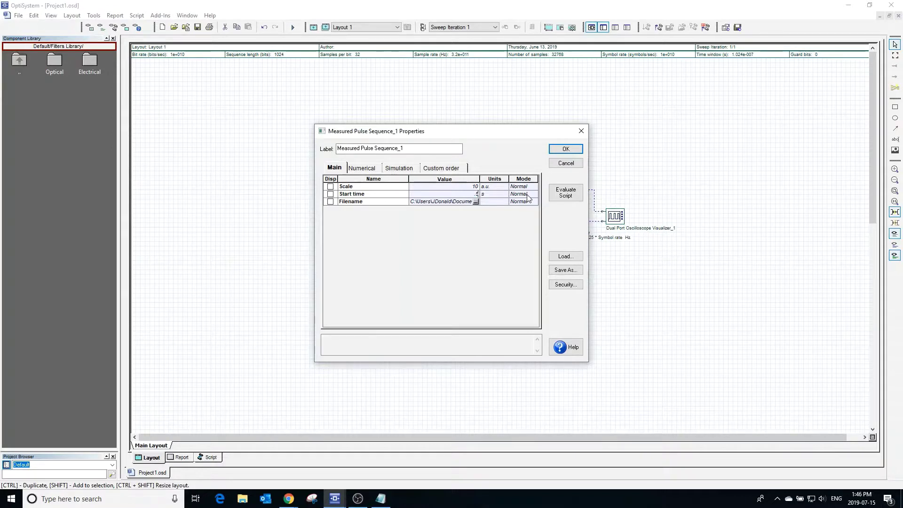
type(".5e-5")
left_click(566, 149)
- Rerun the simulation and inspect the delayed pulses on the oscilloscope
left_click(293, 28)
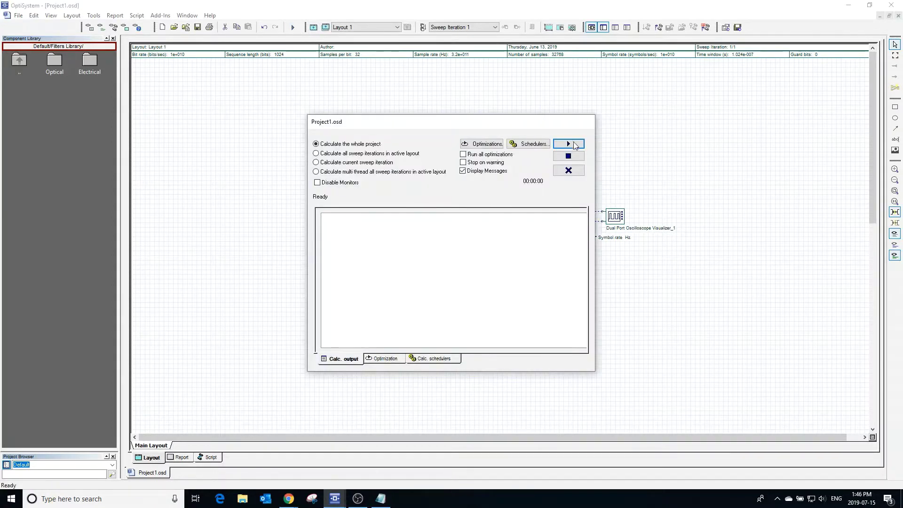
left_click(568, 143)
left_click(579, 172)
double_click(615, 217)
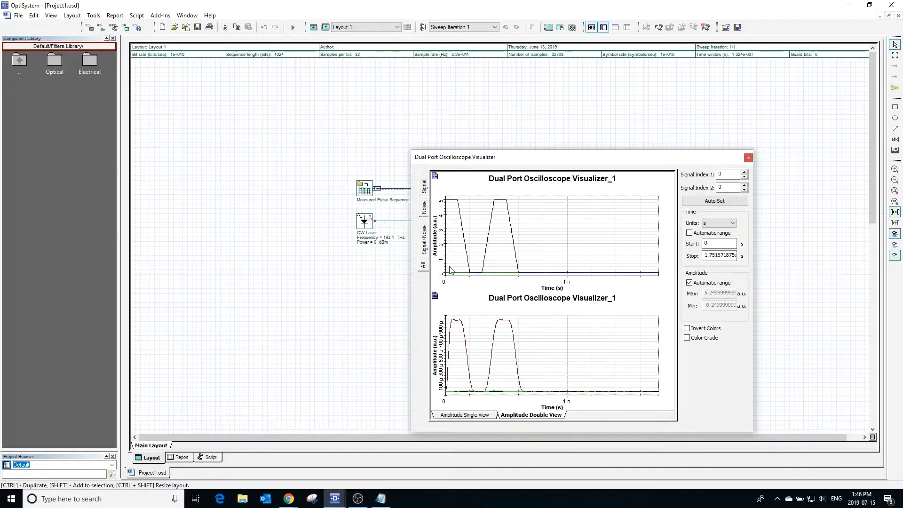
left_click(749, 157)
- Set the pulse Start time back to 0 and the Interpolation to Cubic
double_click(364, 191)
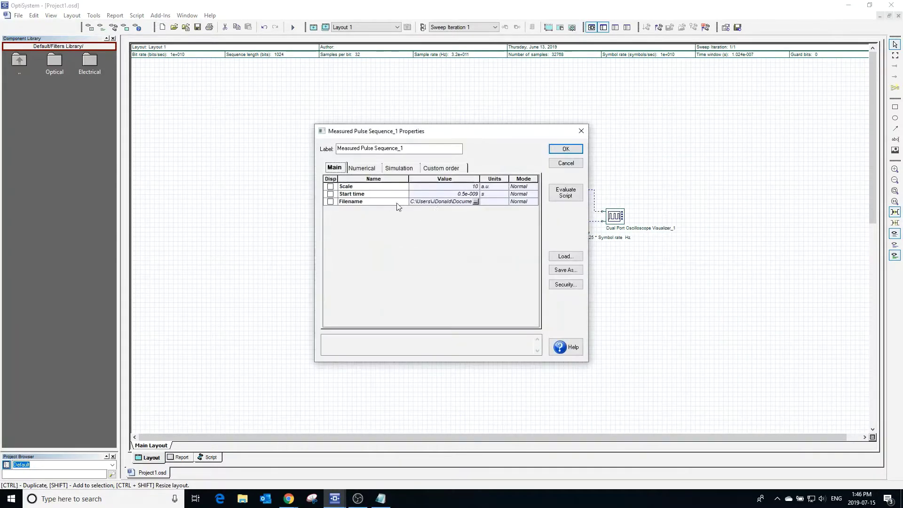
left_click(468, 193)
left_click_drag(459, 194, 508, 195)
type("0")
left_click(368, 170)
left_click(438, 188)
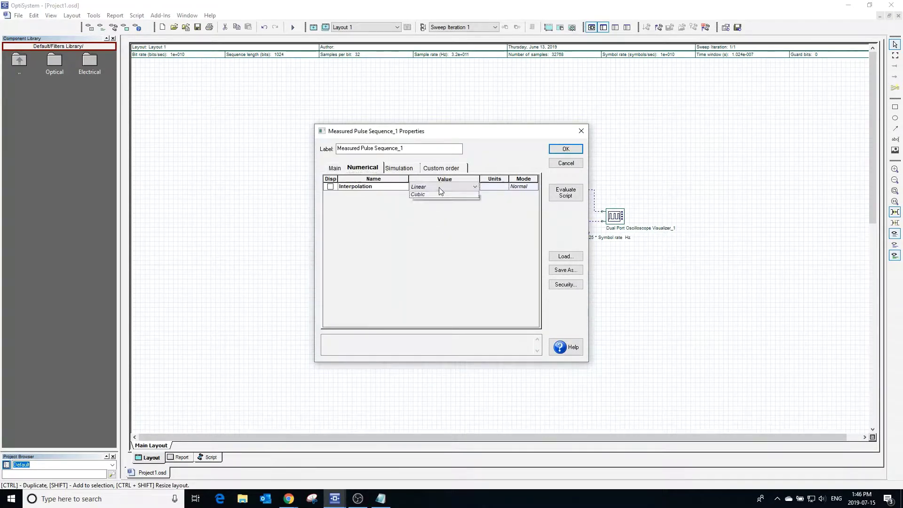
left_click(439, 187)
left_click(437, 204)
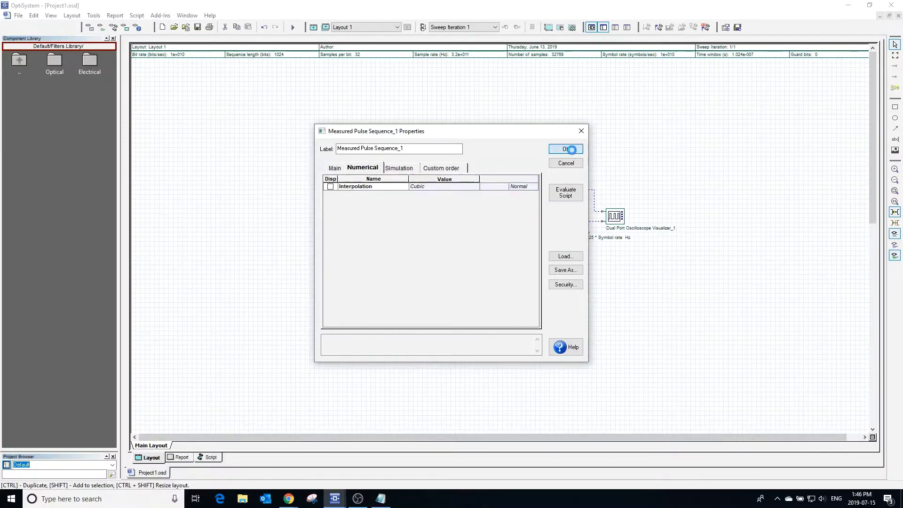
left_click(570, 149)
- Rerun the simulation and view the smoother three pulses starting at zero on the oscilloscope
left_click(292, 27)
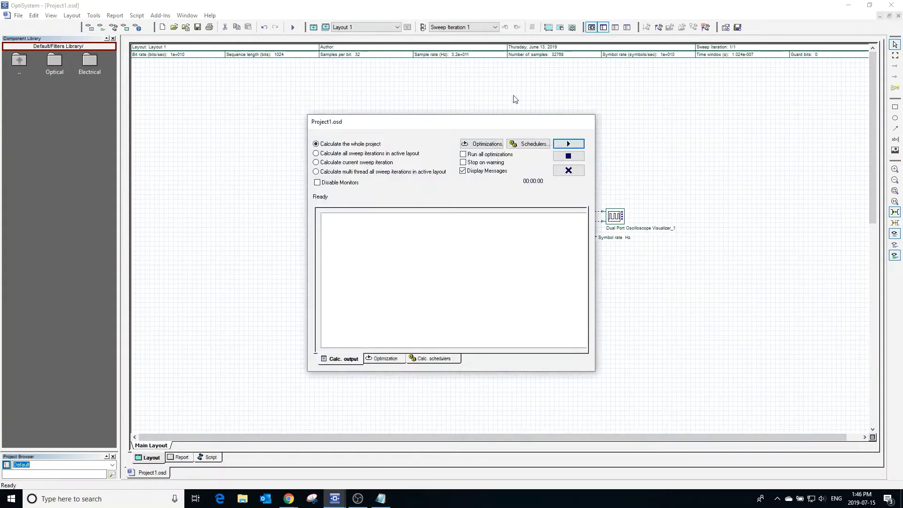
left_click(574, 168)
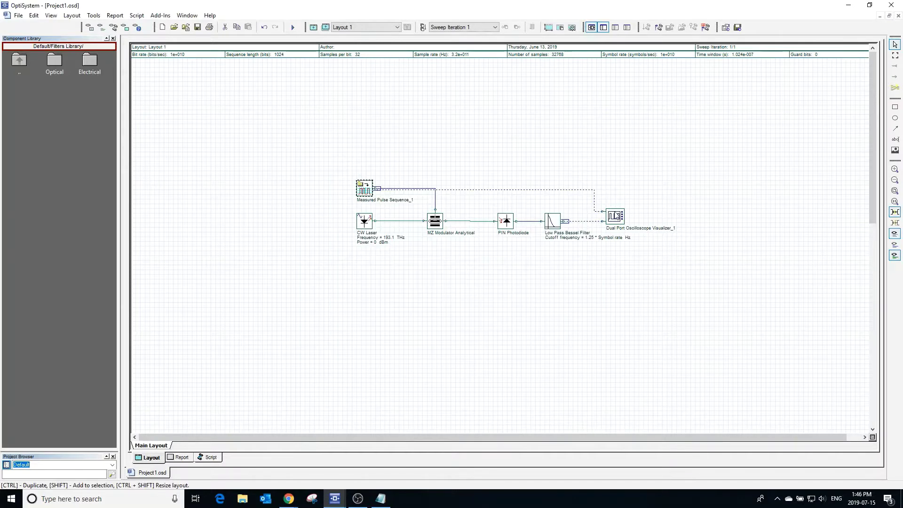
double_click(614, 212)
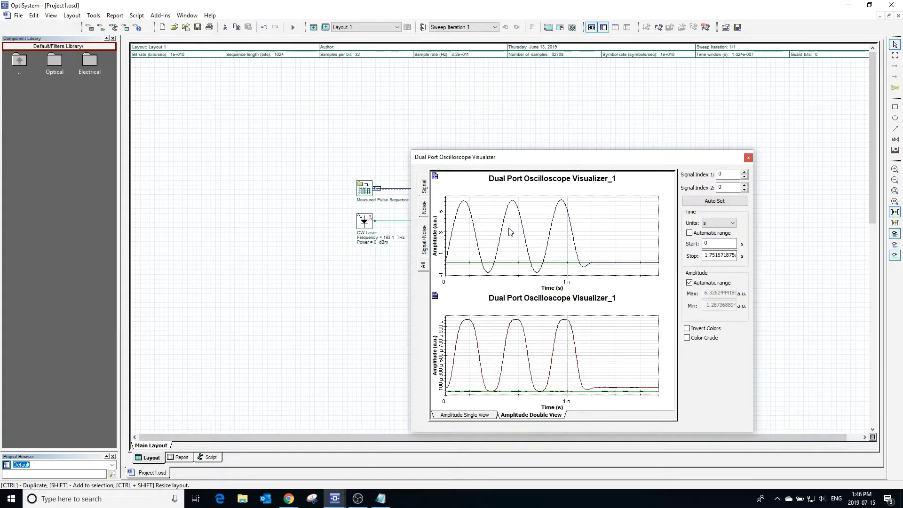
left_click(749, 158)
double_click(363, 195)
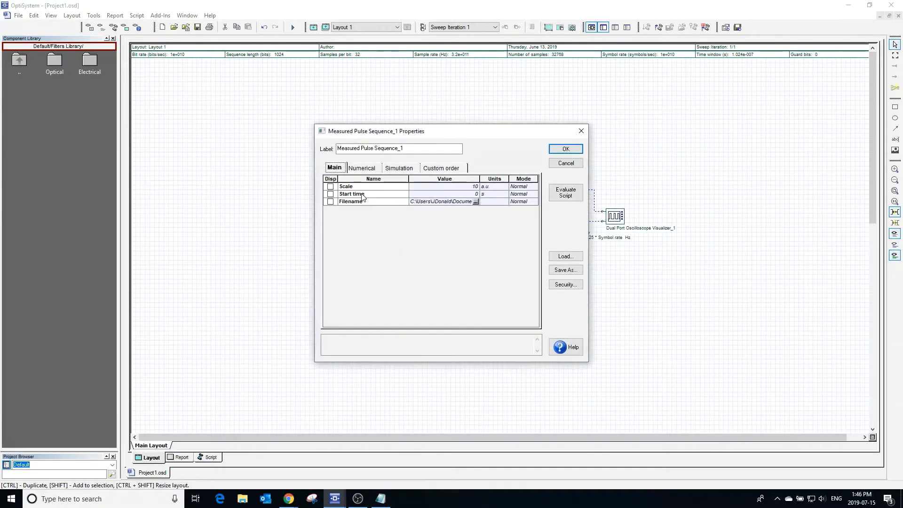
left_click(371, 171)
left_click(401, 170)
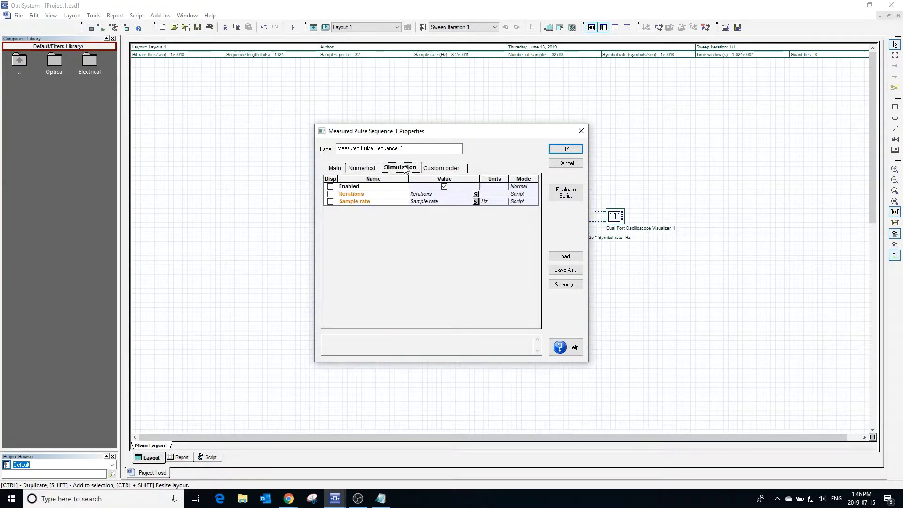
left_click(475, 202)
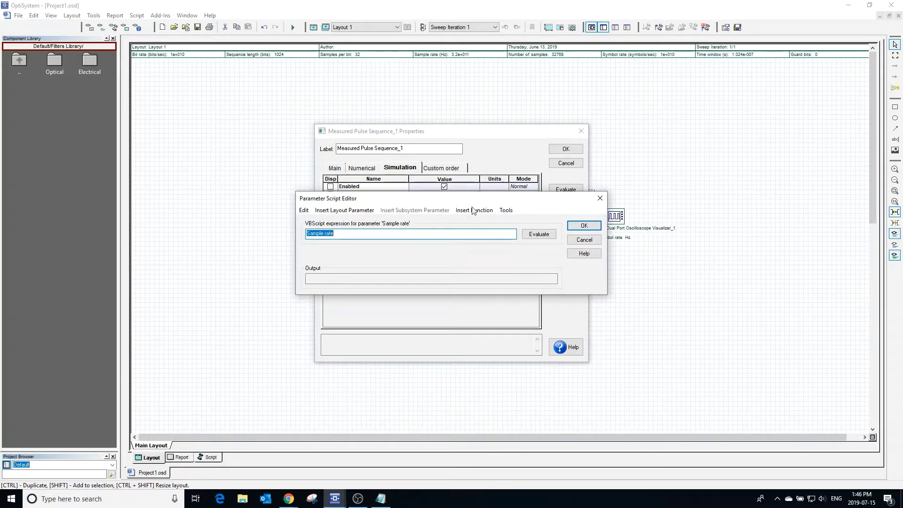
left_click(341, 233)
left_click(545, 234)
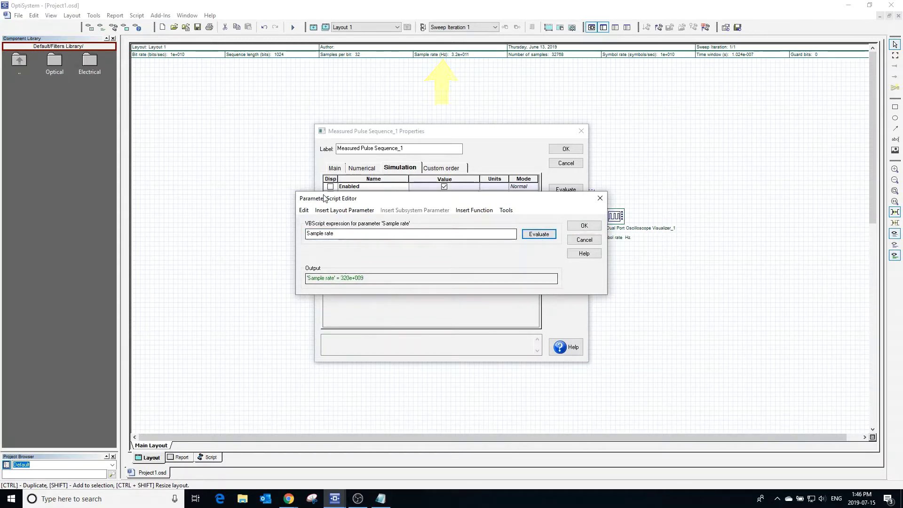
left_click(336, 212)
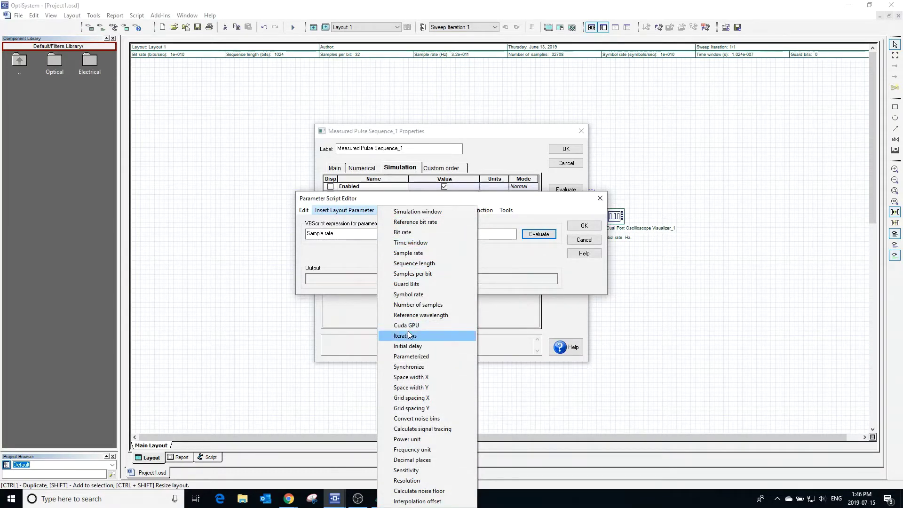
left_click(355, 254)
left_click(473, 210)
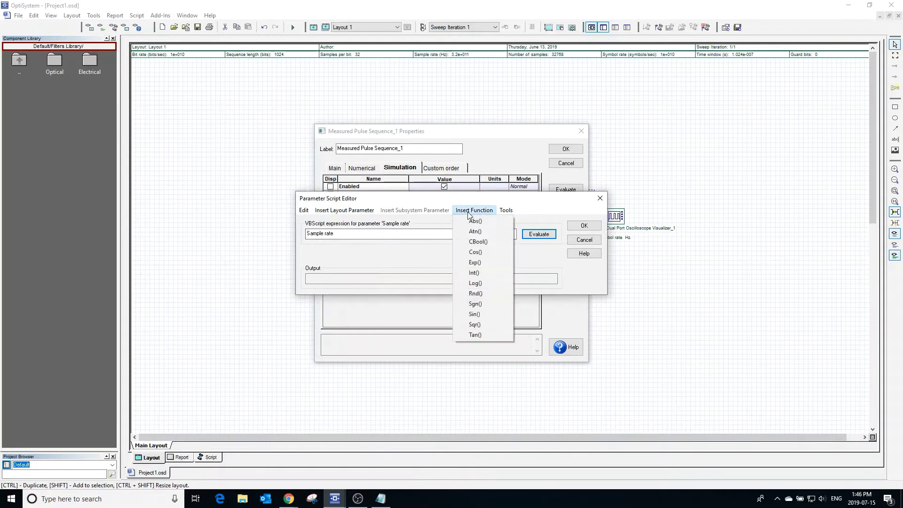
left_click(433, 258)
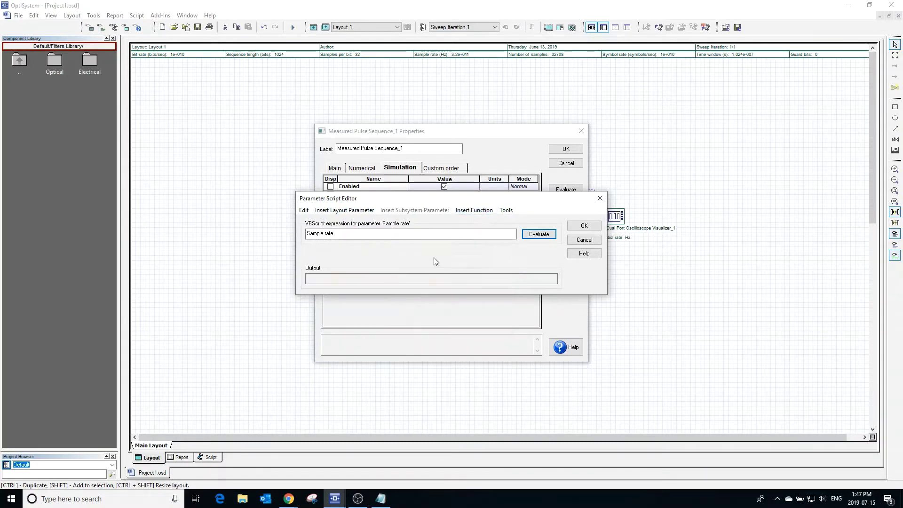
left_click(571, 228)
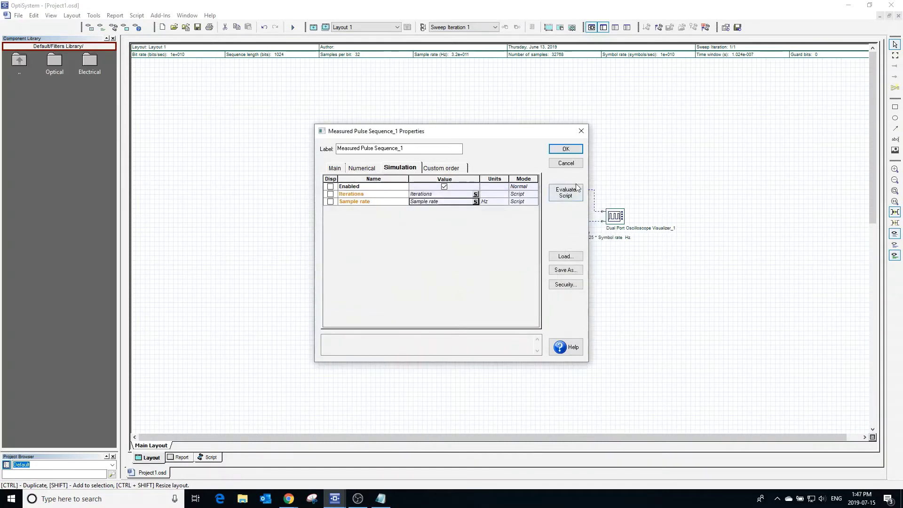
left_click(566, 149)
- Change Layout 1's Samples per bit from 32 to 64, giving a 6.4e+011 Hz sample rate
double_click(460, 57)
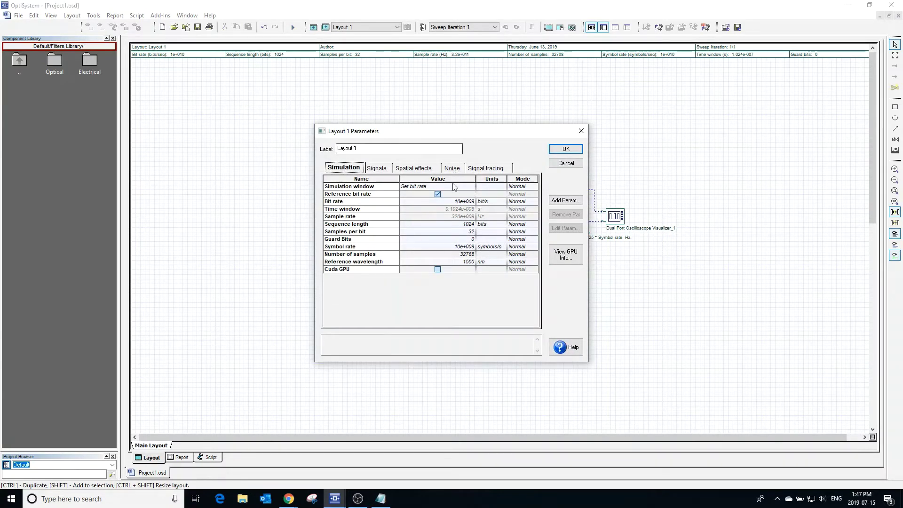
left_click(470, 232)
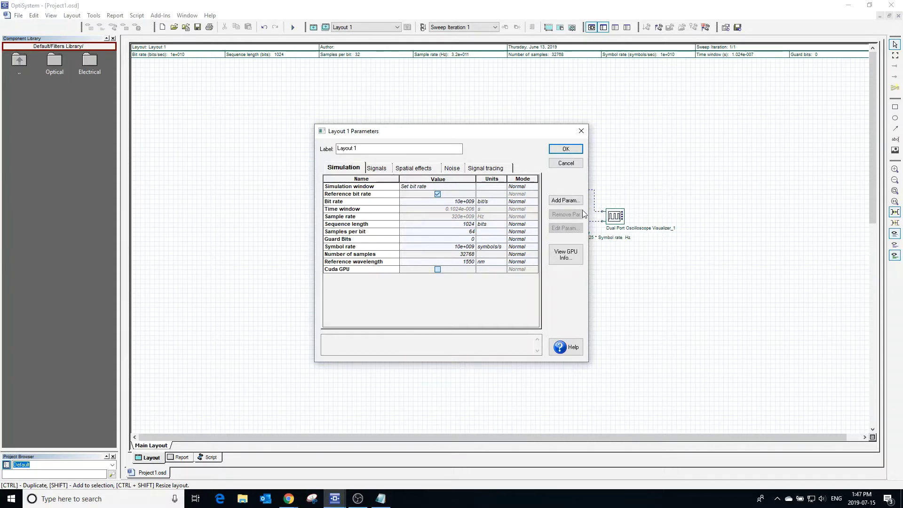
left_click(578, 152)
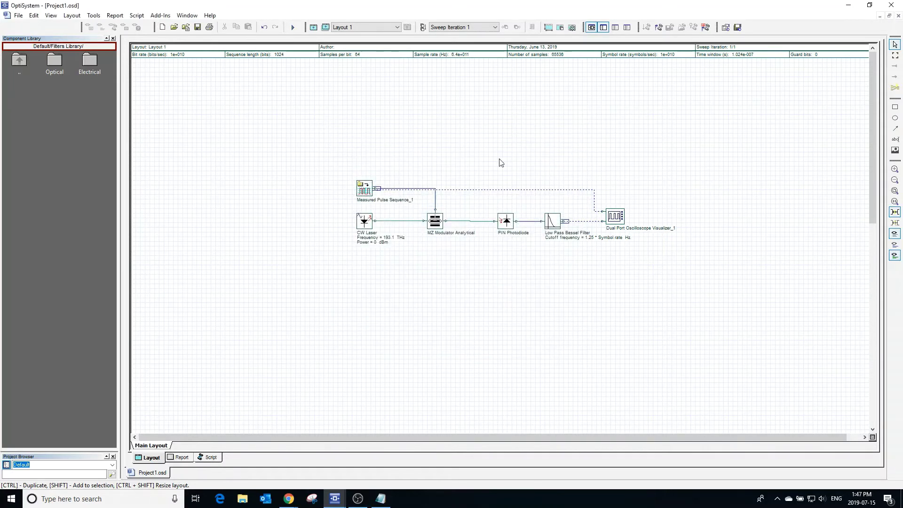
double_click(364, 188)
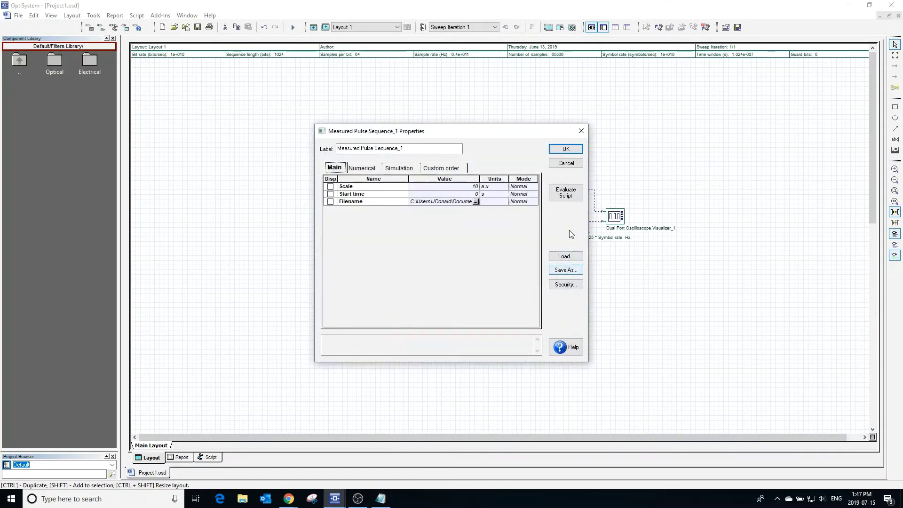